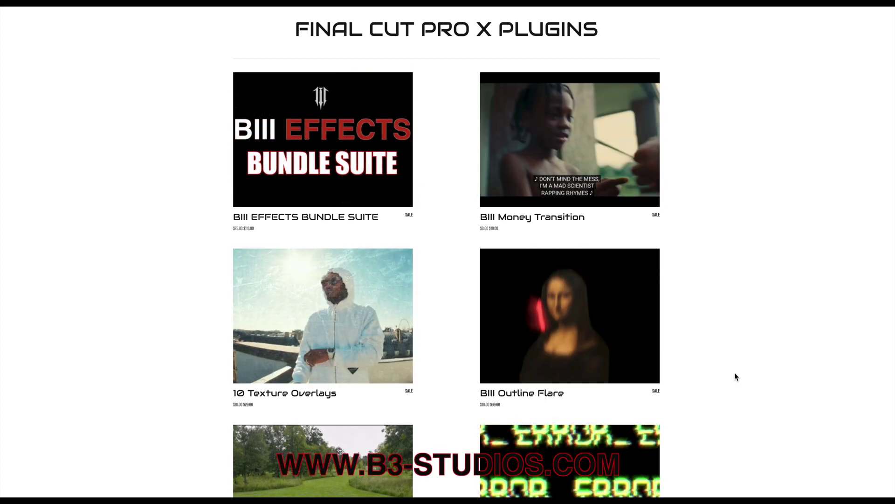
# Step: Scroll the B3 Studios plugins page down past 3D Extruded Text to the Vintage LUT Pack
pyautogui.scroll(-3, 737, 376)
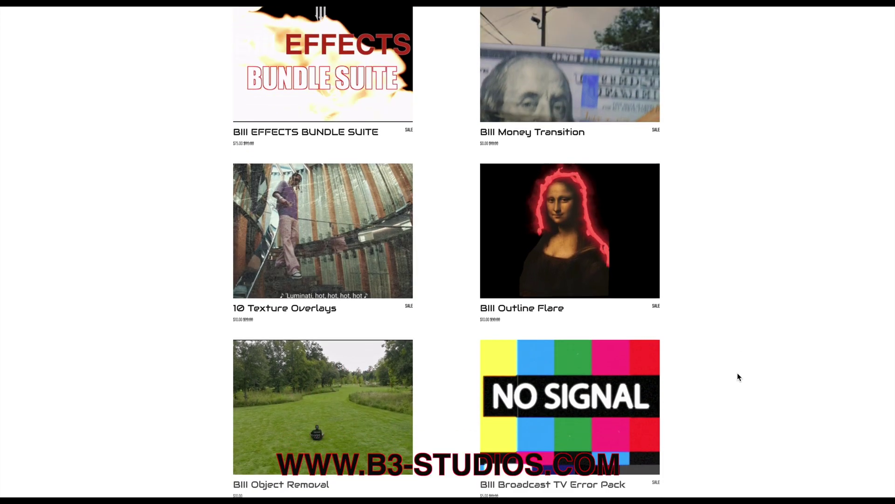
pyautogui.scroll(-3, 738, 376)
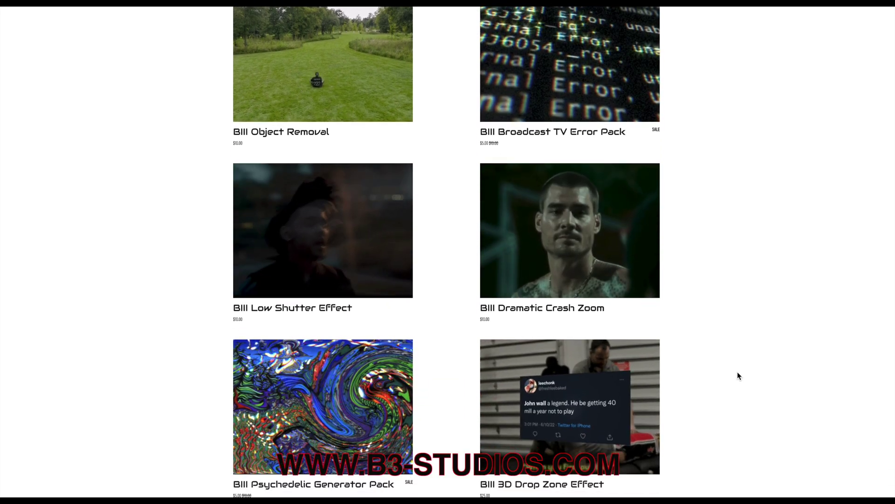
pyautogui.scroll(-5, 738, 376)
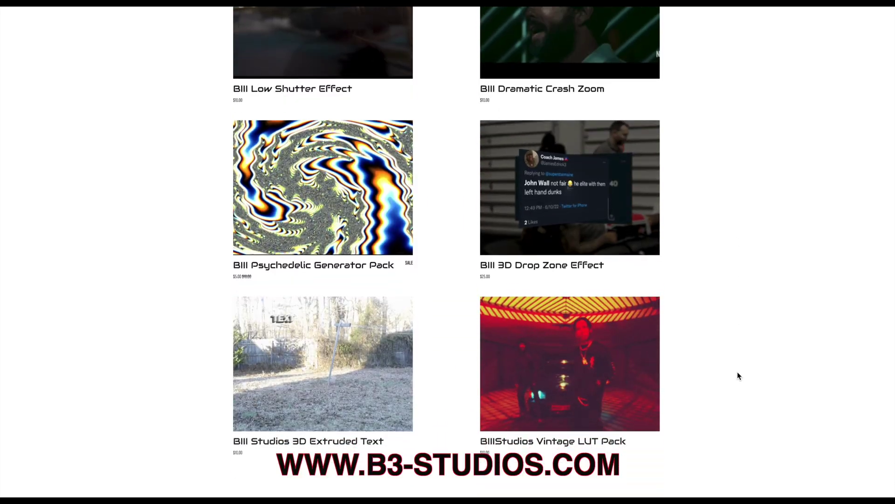
pyautogui.scroll(-4, 737, 372)
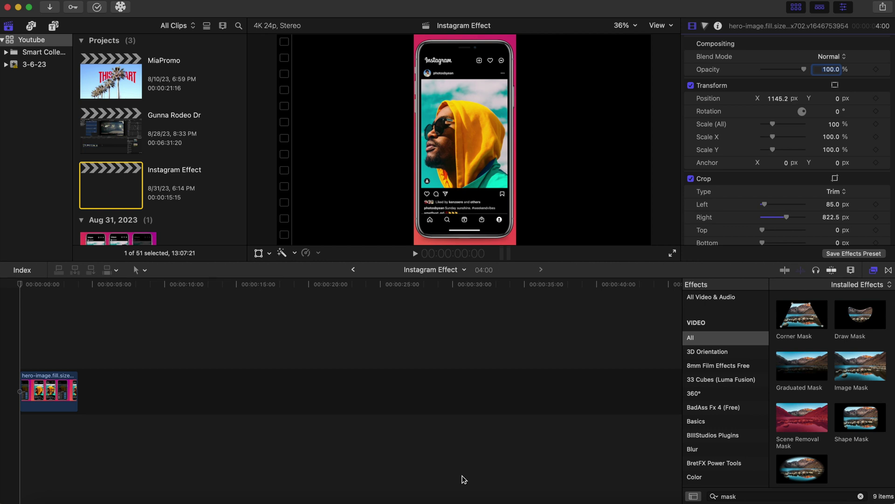
# Step: Apply the Draw Mask effect to the Instagram mockup clip and zoom the viewer to 50%
pyautogui.click(860, 315)
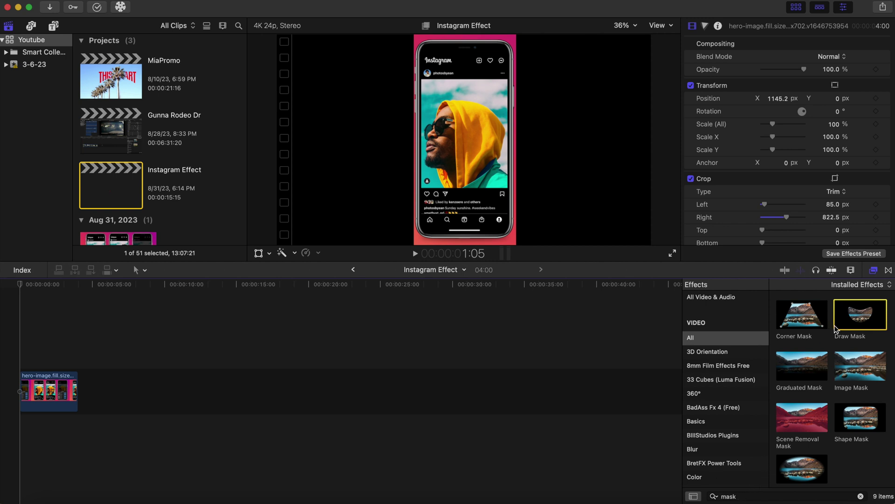
pyautogui.moveTo(861, 321)
pyautogui.mouseDown()
pyautogui.moveTo(184, 406)
pyautogui.moveTo(55, 395)
pyautogui.mouseUp()
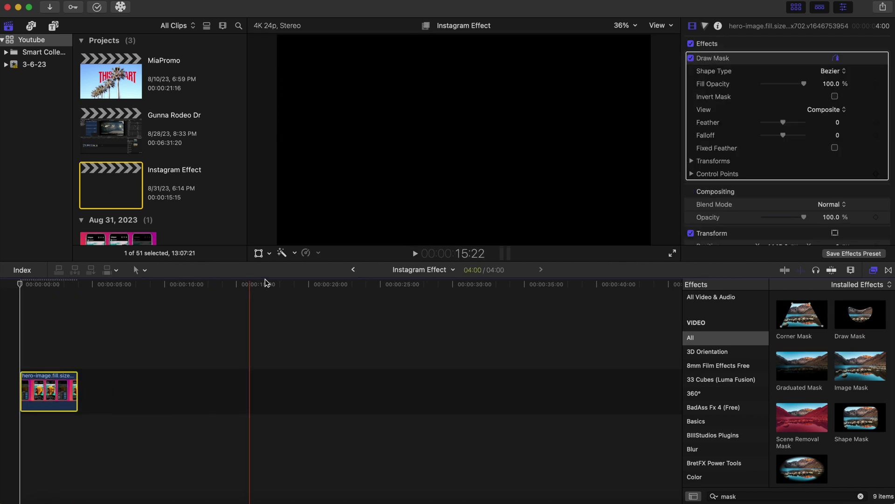
pyautogui.click(16, 321)
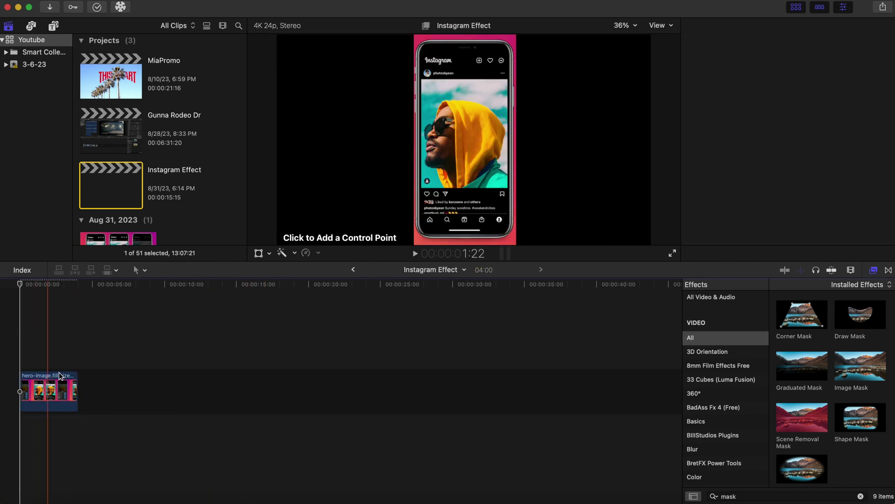
pyautogui.click(35, 391)
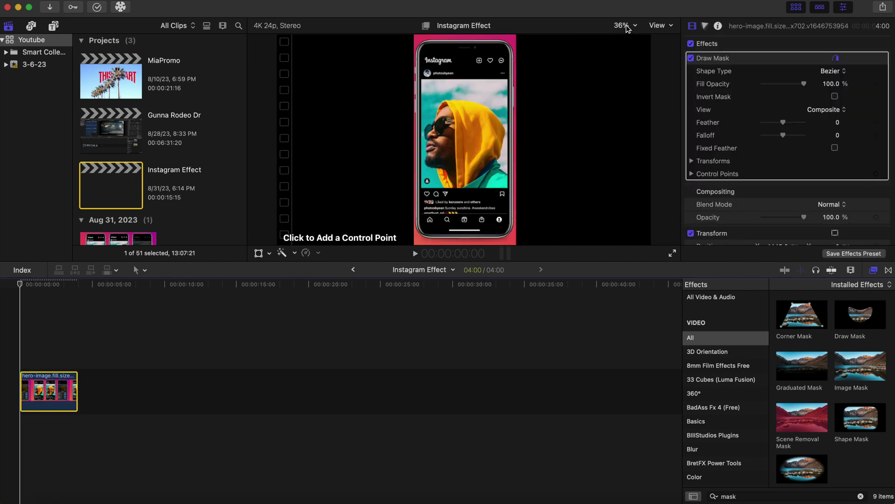
pyautogui.click(625, 26)
pyautogui.click(635, 89)
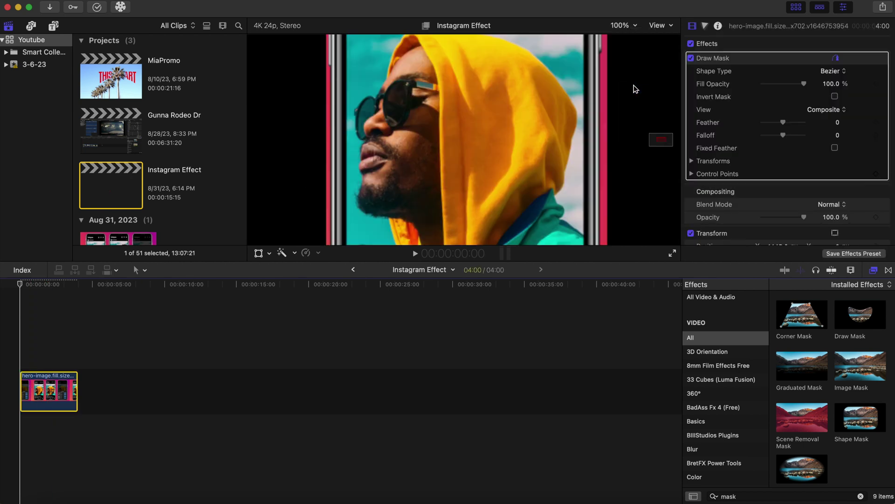
pyautogui.click(625, 25)
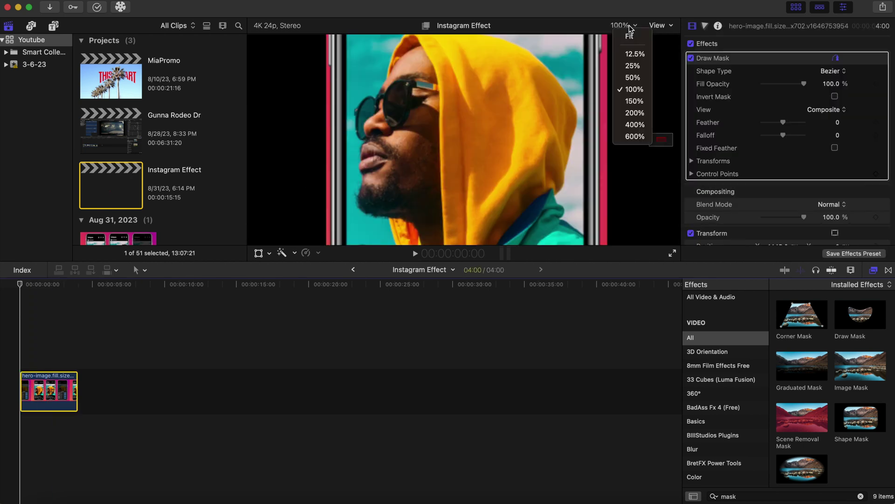
pyautogui.click(632, 78)
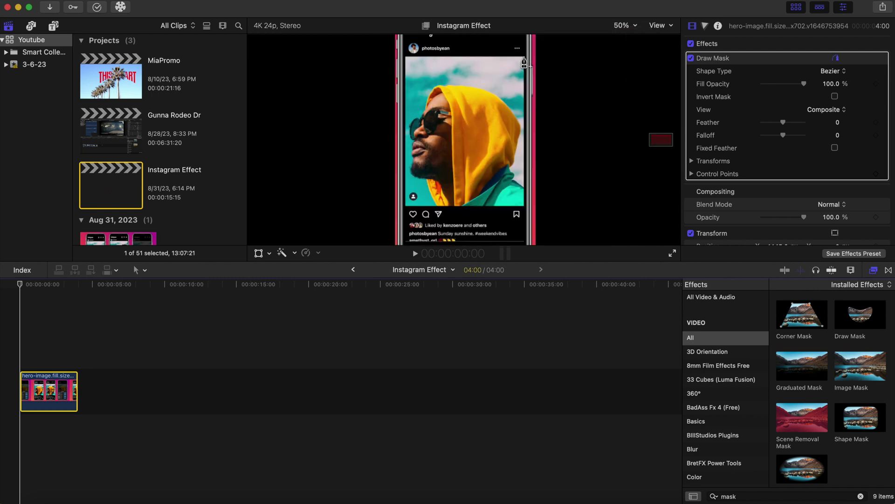
# Step: Place mask points at the four corners of the post's photo area
pyautogui.click(524, 58)
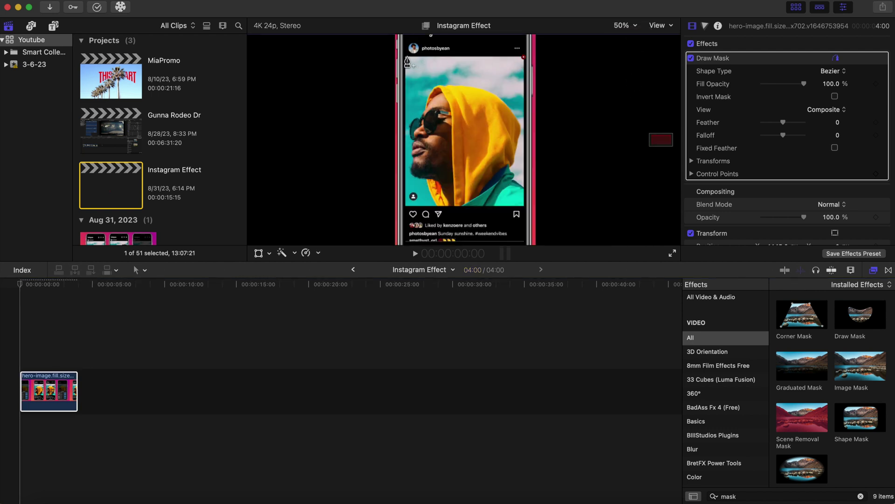
pyautogui.click(406, 57)
pyautogui.click(405, 206)
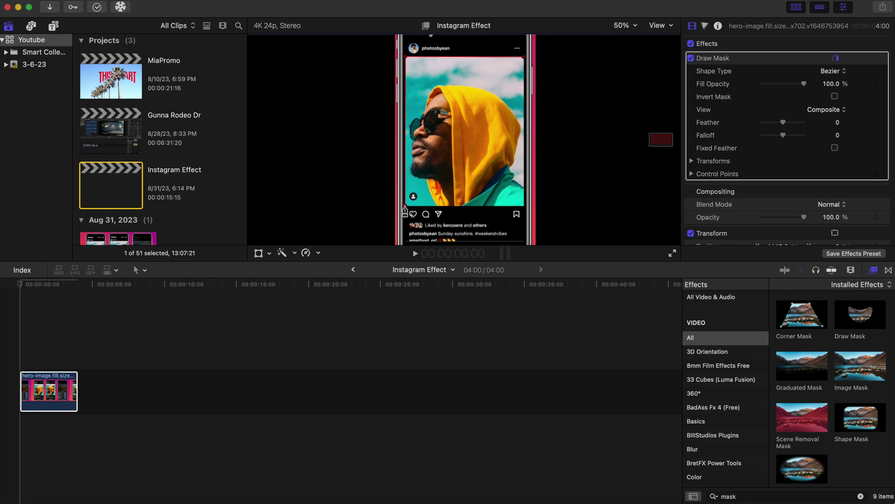
pyautogui.click(525, 206)
pyautogui.click(525, 208)
# Step: Close the mask shape, turn on Invert Mask, and set the viewer zoom to Fit
pyautogui.click(525, 58)
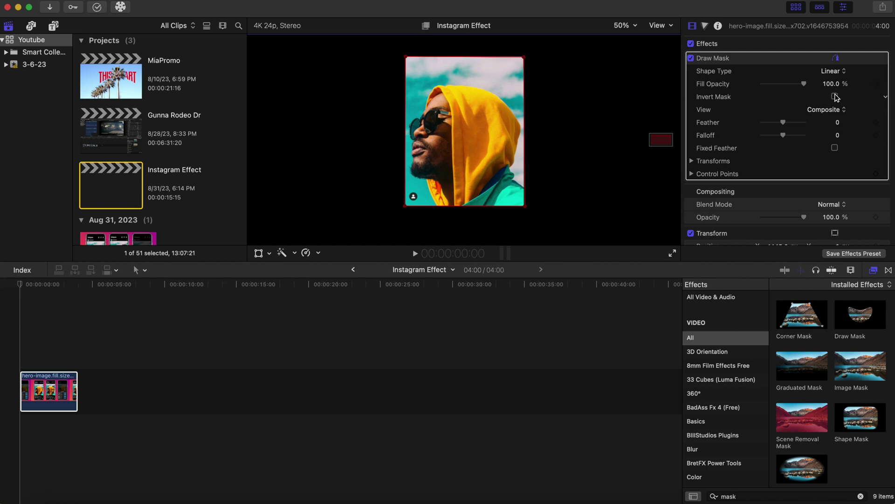
pyautogui.click(835, 96)
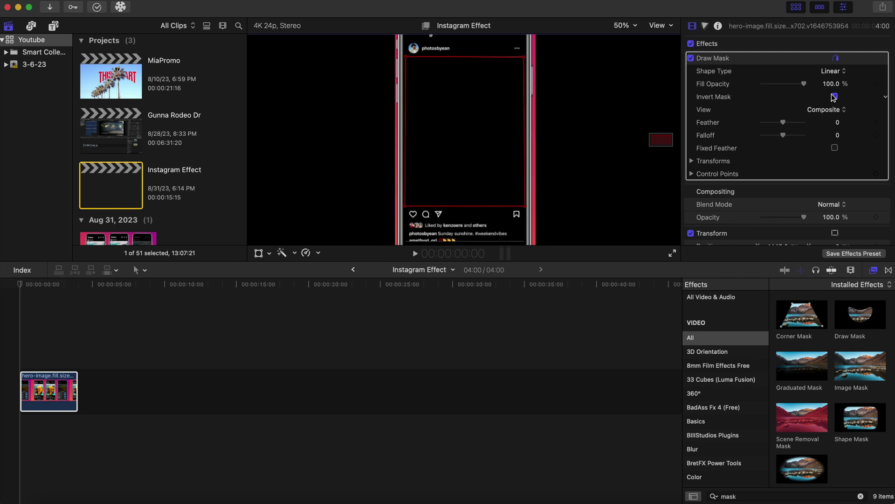
pyautogui.click(633, 25)
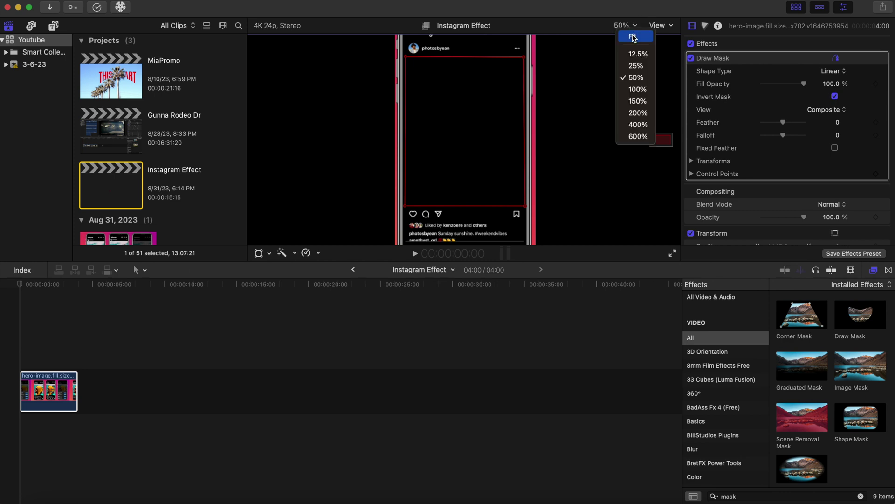
pyautogui.click(633, 36)
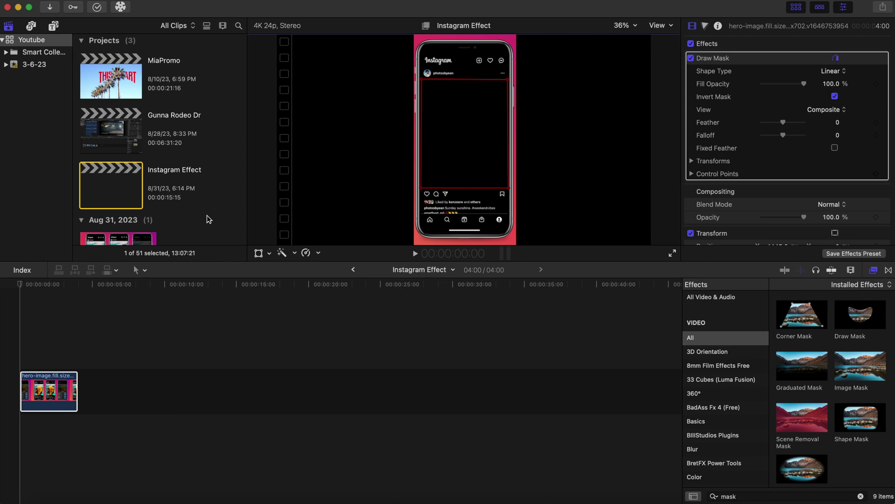
# Step: Place the Chicago street clip in the timeline beneath the mockup clip and preview the composite
pyautogui.scroll(-10, 208, 219)
pyautogui.scroll(-10, 208, 220)
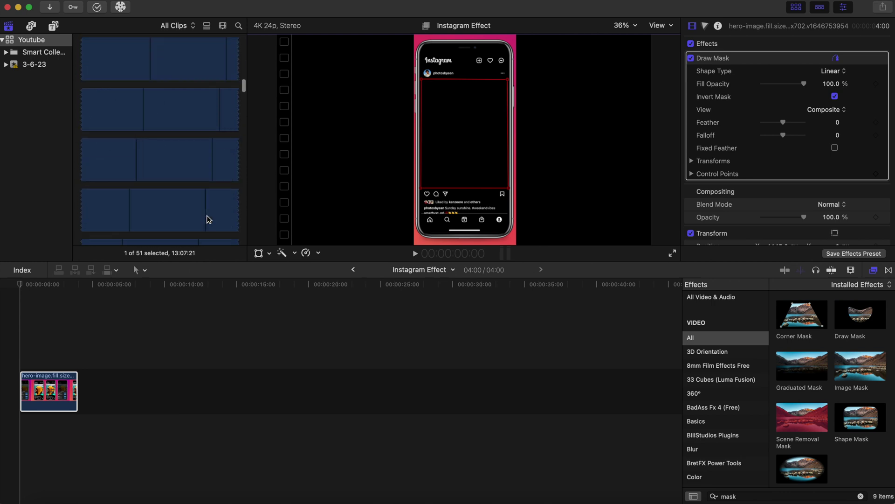
pyautogui.scroll(-5, 208, 219)
pyautogui.click(118, 173)
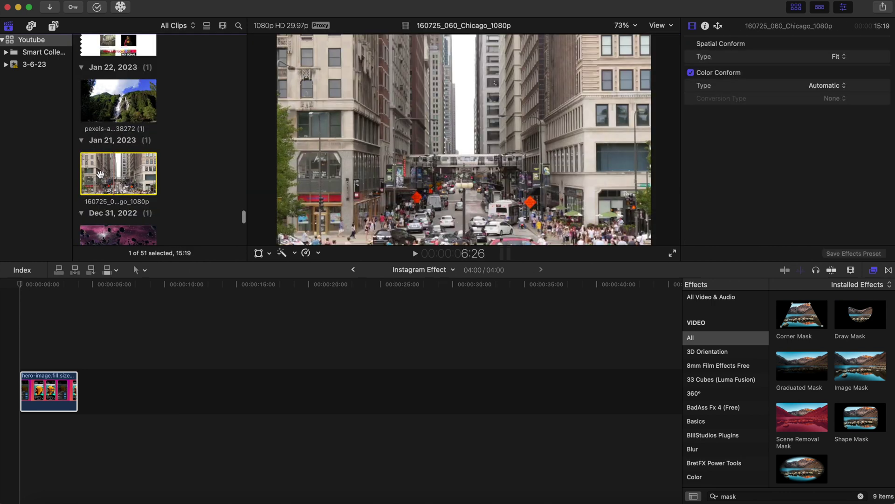
pyautogui.moveTo(119, 173); pyautogui.dragTo(11, 440)
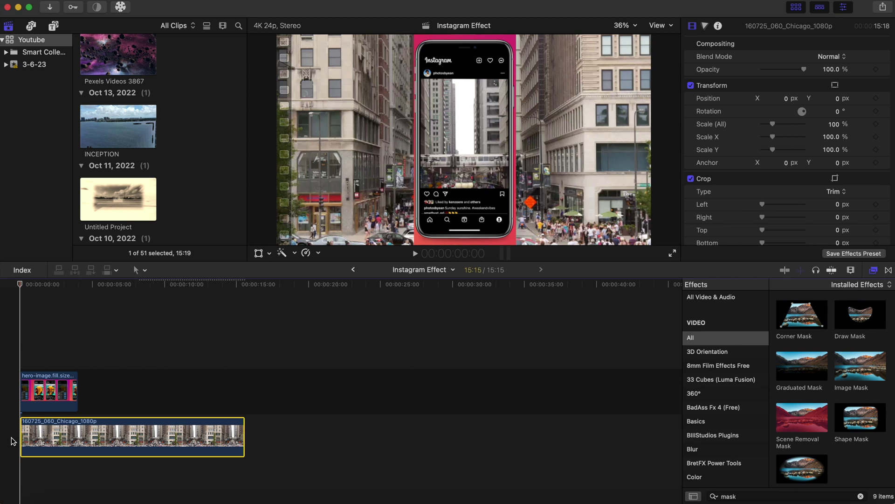
pyautogui.press('space')
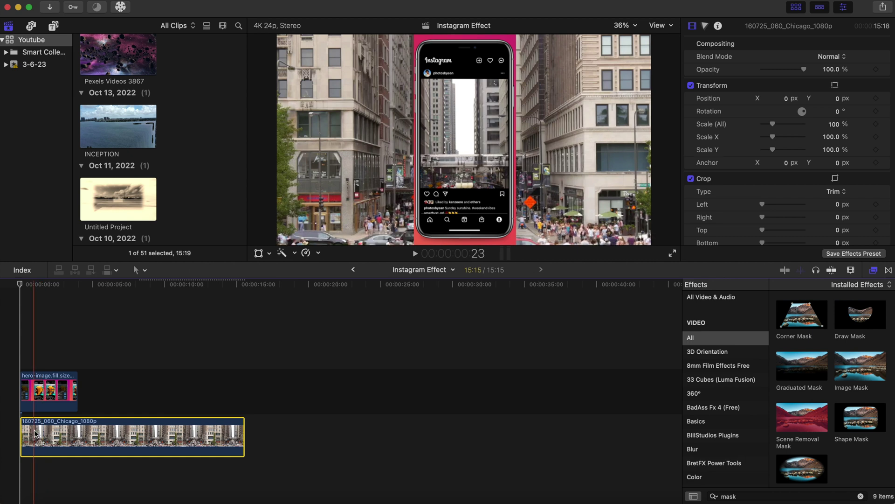
pyautogui.moveTo(35, 433)
pyautogui.mouseDown()
pyautogui.moveTo(25, 345)
pyautogui.moveTo(39, 375)
pyautogui.moveTo(25, 436)
pyautogui.mouseUp()
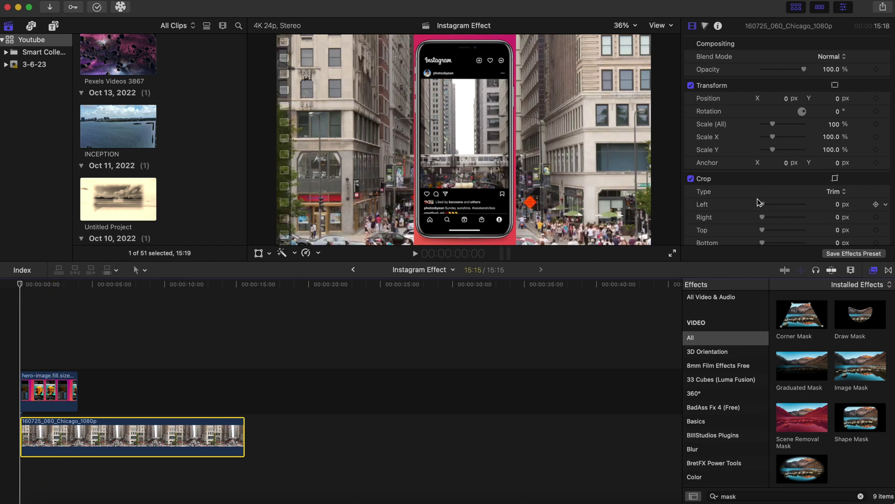
# Step: Crop the Chicago clip to Left 704, Right 718, Top 226, Bottom 289 px
pyautogui.scroll(-3, 758, 203)
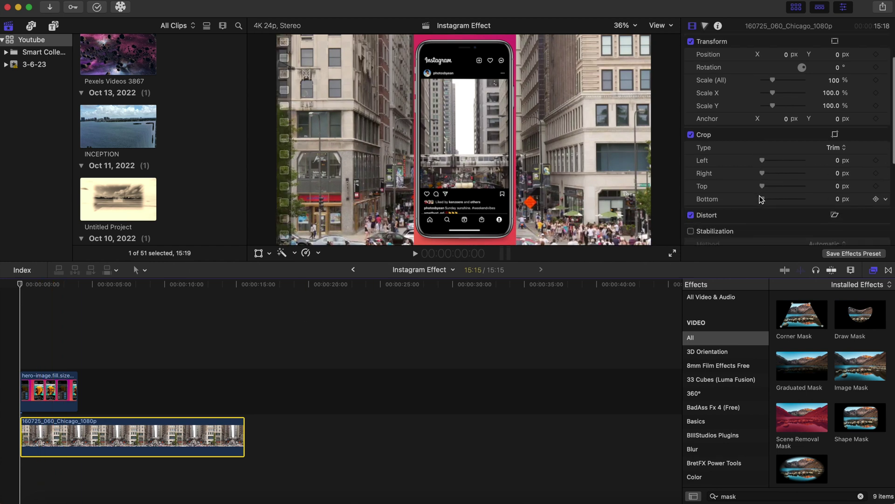
pyautogui.moveTo(762, 199); pyautogui.dragTo(789, 178)
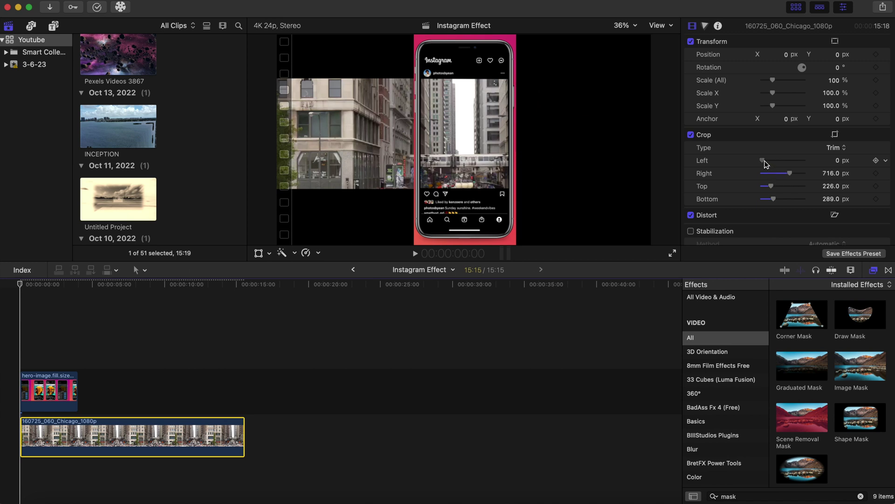
pyautogui.moveTo(764, 160); pyautogui.dragTo(792, 166)
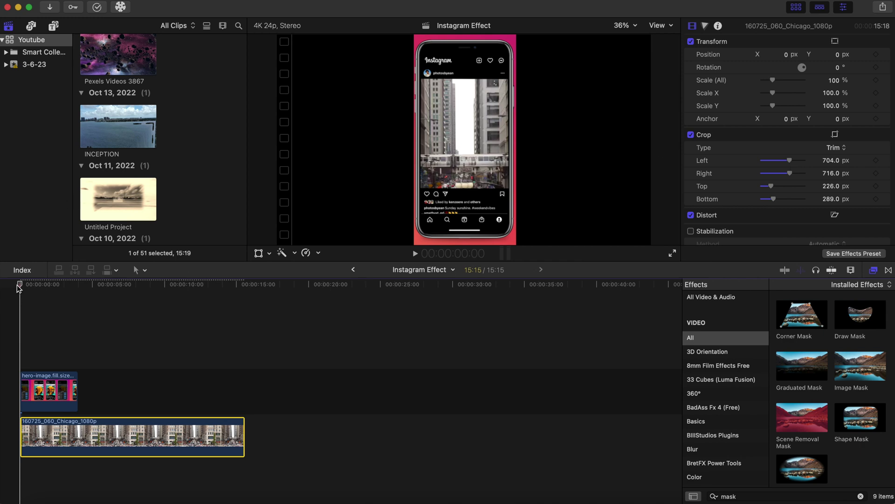
# Step: Lengthen the hero-image overlay clip by dragging its right edge, then preview the composite
pyautogui.press('space')
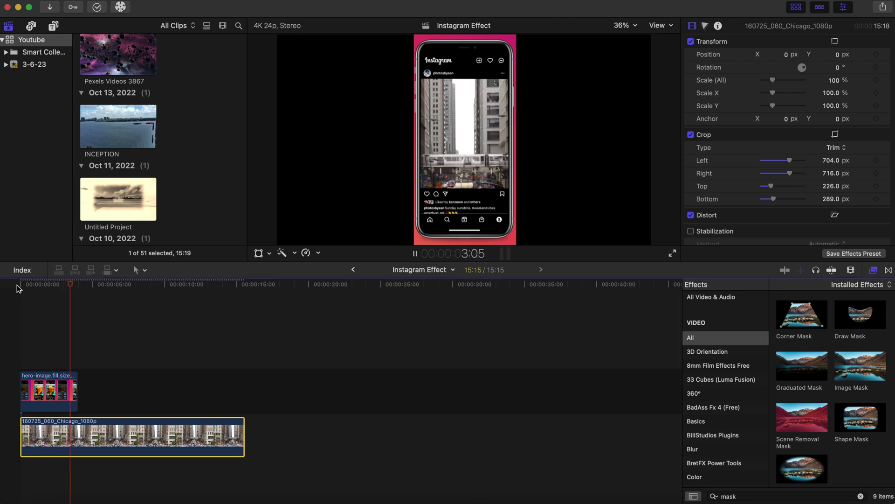
pyautogui.click(20, 285)
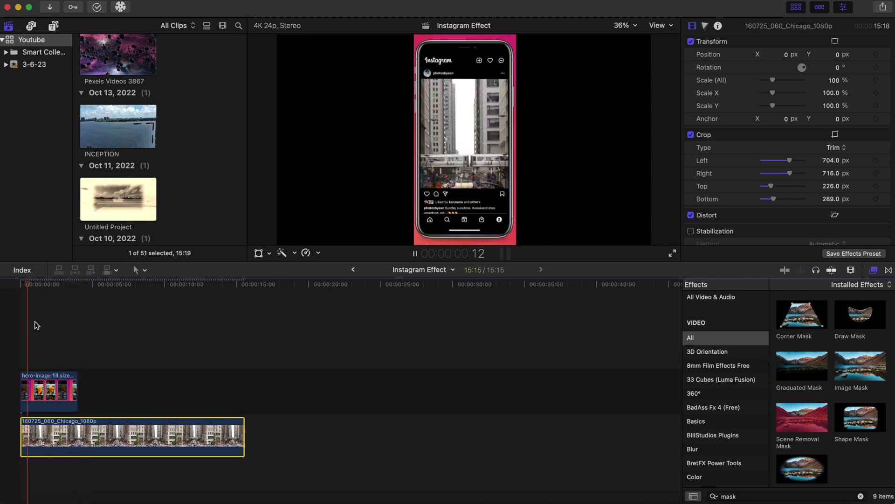
pyautogui.moveTo(78, 393); pyautogui.dragTo(191, 393)
pyautogui.click(14, 349)
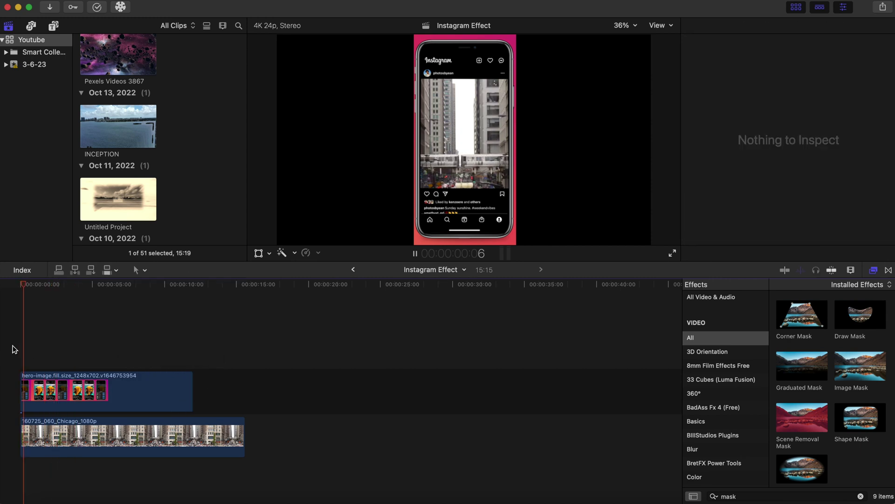
pyautogui.click(13, 348)
pyautogui.press('space')
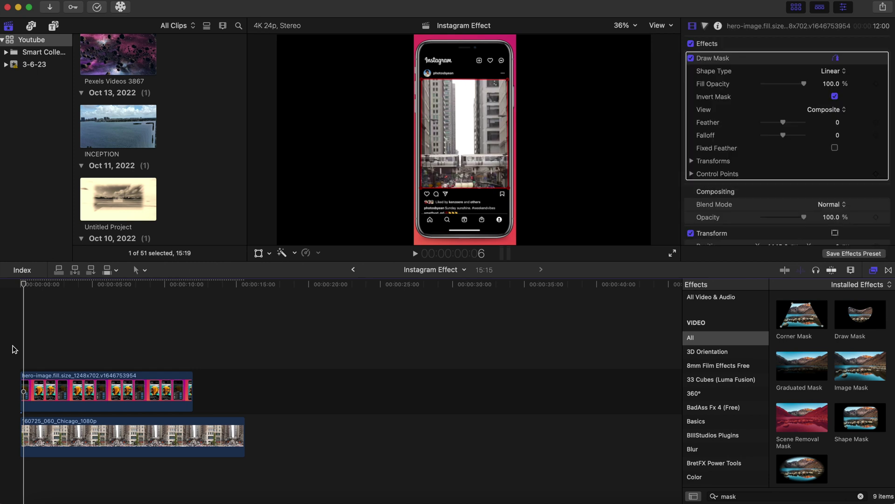
pyautogui.click(13, 348)
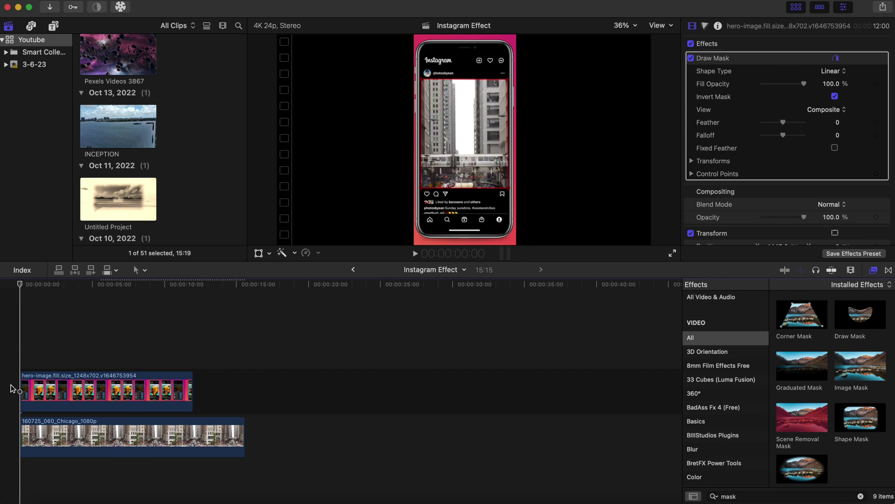
pyautogui.click(35, 434)
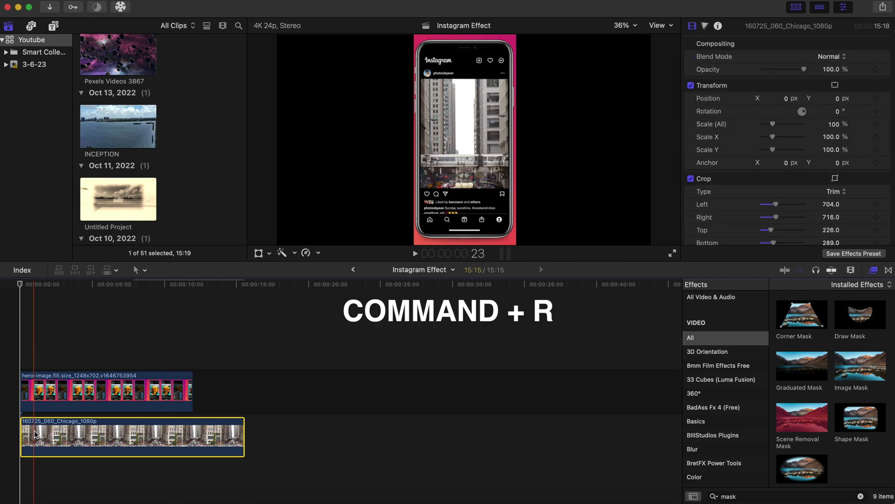
# Step: Add a Hold at the start of the Chicago clip from the retime menu and preview it
pyautogui.press('super+r')
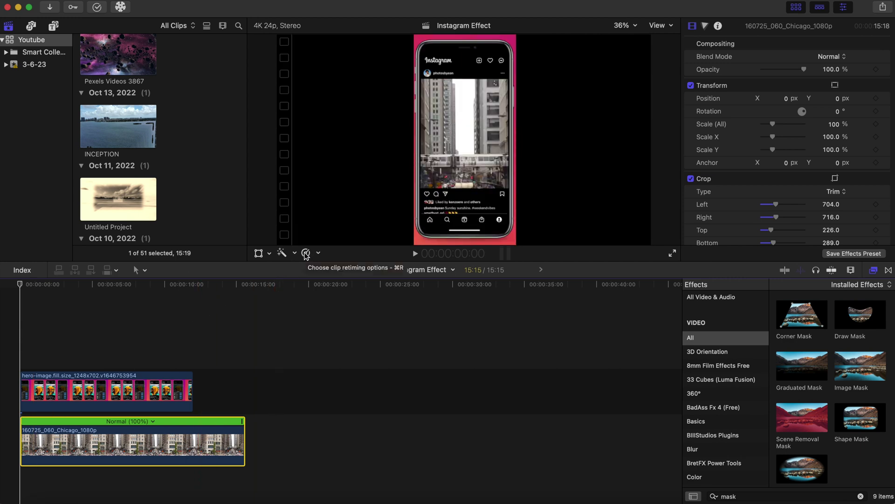
pyautogui.click(318, 253)
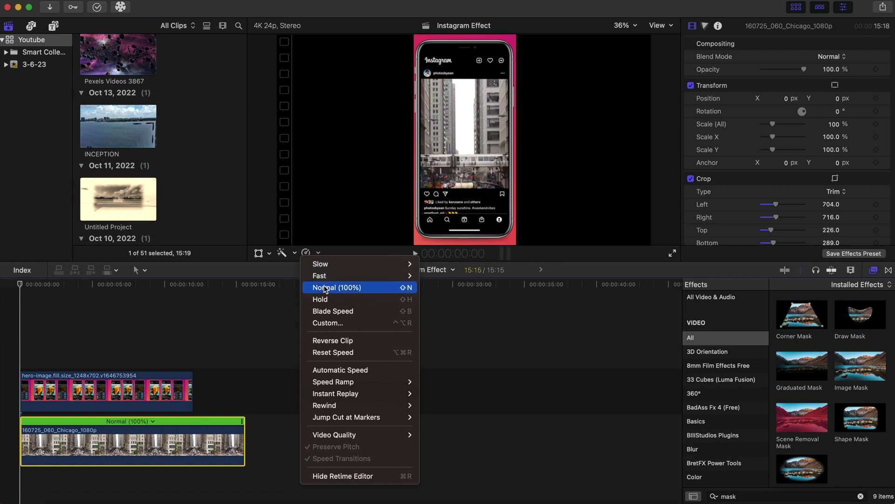
pyautogui.click(324, 302)
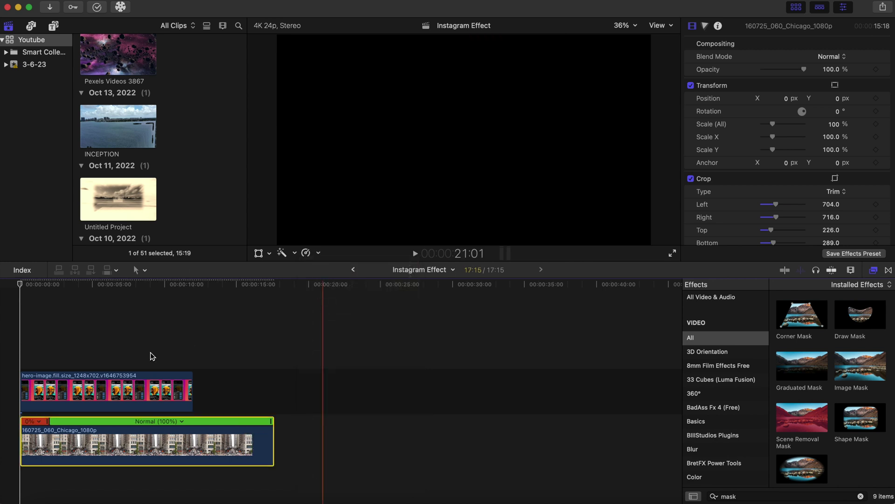
pyautogui.click(24, 357)
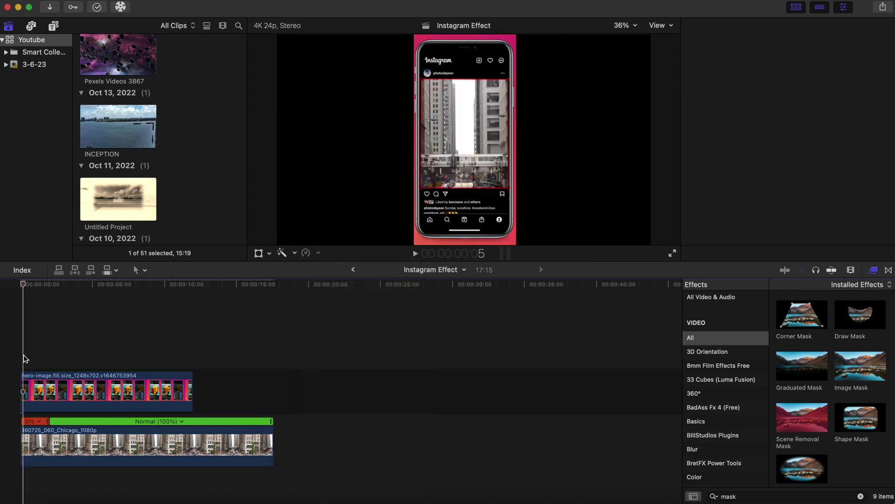
pyautogui.click(18, 355)
pyautogui.press('space')
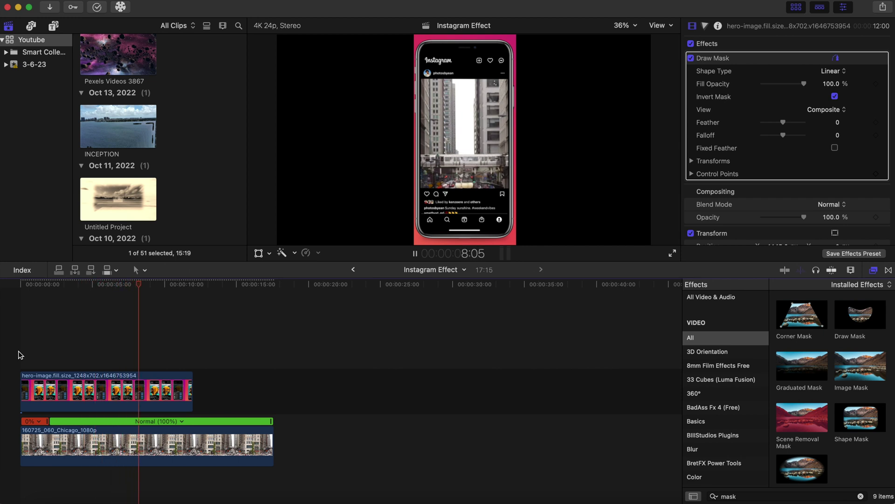
pyautogui.press('Home')
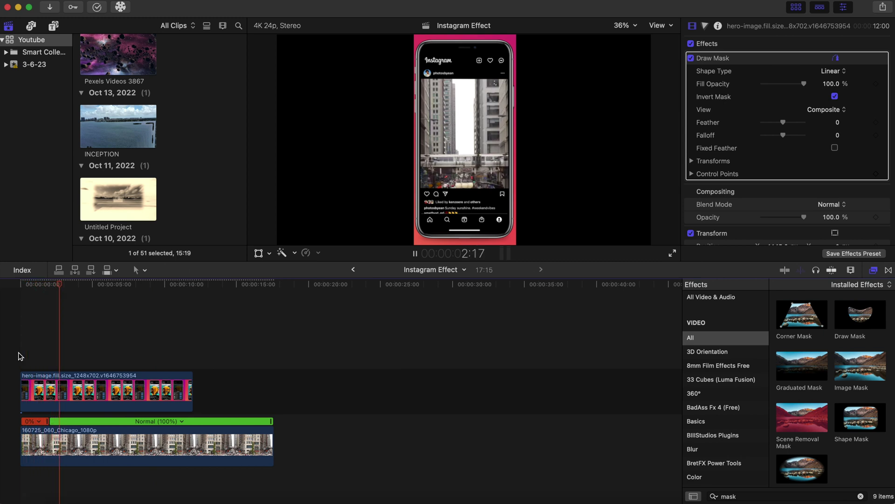
pyautogui.press('space')
# Step: Adjust the freeze-frame hold, shortening it to a brief moment so the project runs 16:21
pyautogui.moveTo(50, 428); pyautogui.dragTo(73, 427)
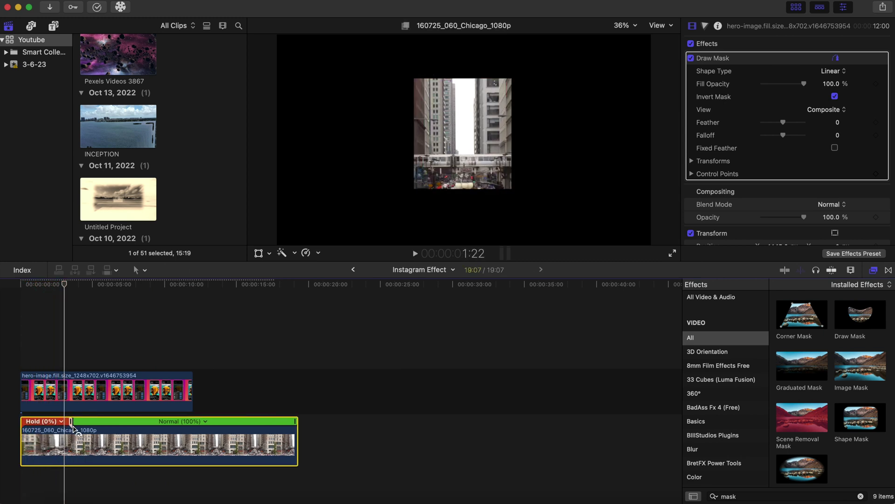
pyautogui.press('space')
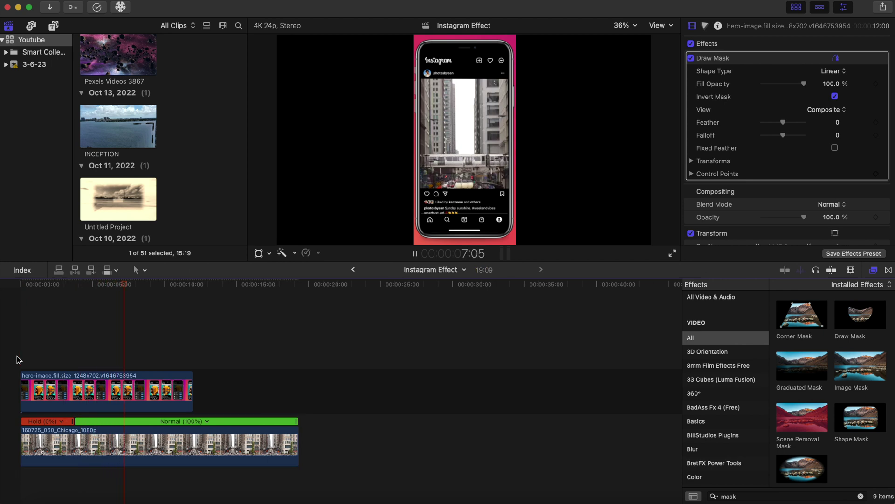
pyautogui.press('Home')
pyautogui.press('space')
pyautogui.moveTo(72, 424); pyautogui.dragTo(38, 429)
pyautogui.moveTo(36, 291); pyautogui.dragTo(49, 291)
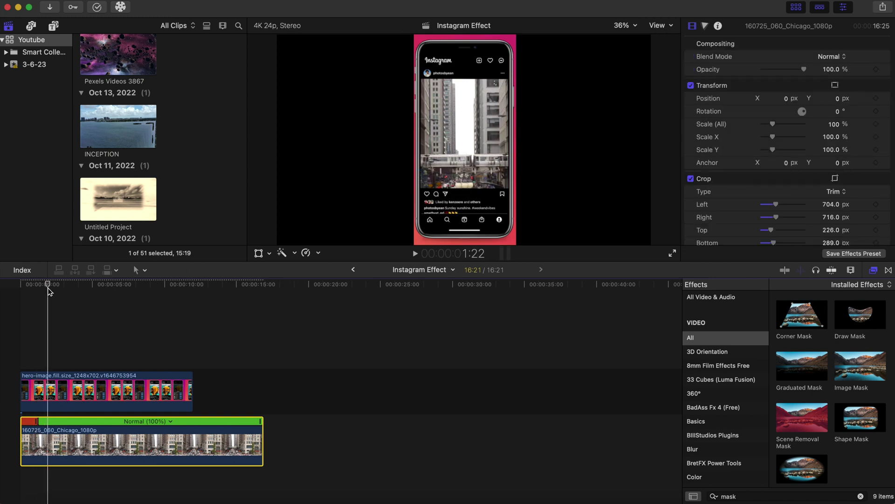
# Step: Speed the Chicago clip up to Fast (400%) from the retime menu
pyautogui.click(171, 422)
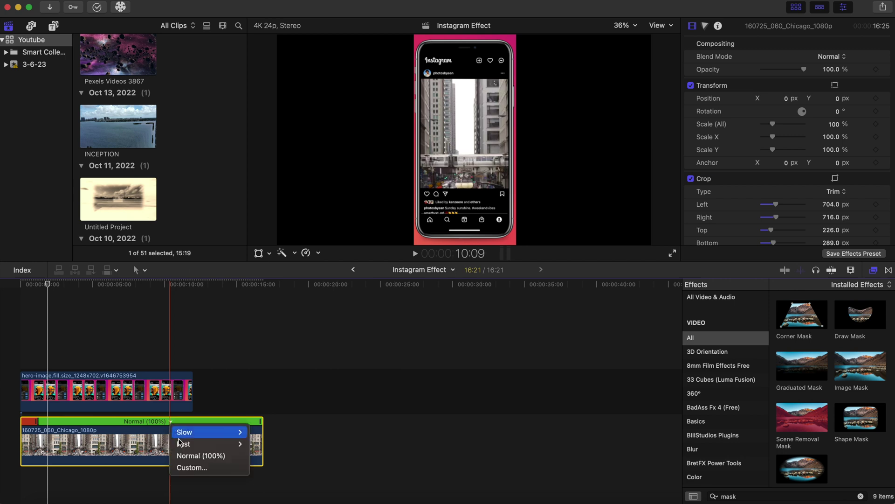
pyautogui.moveTo(184, 443)
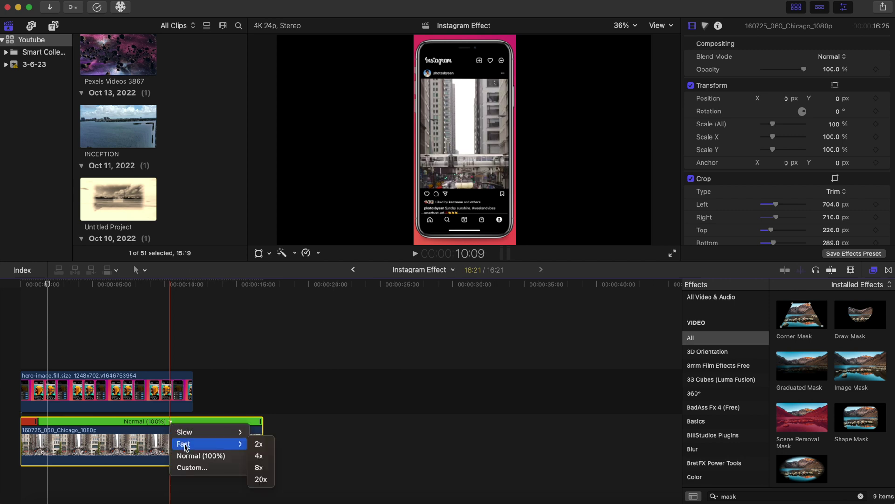
pyautogui.click(259, 456)
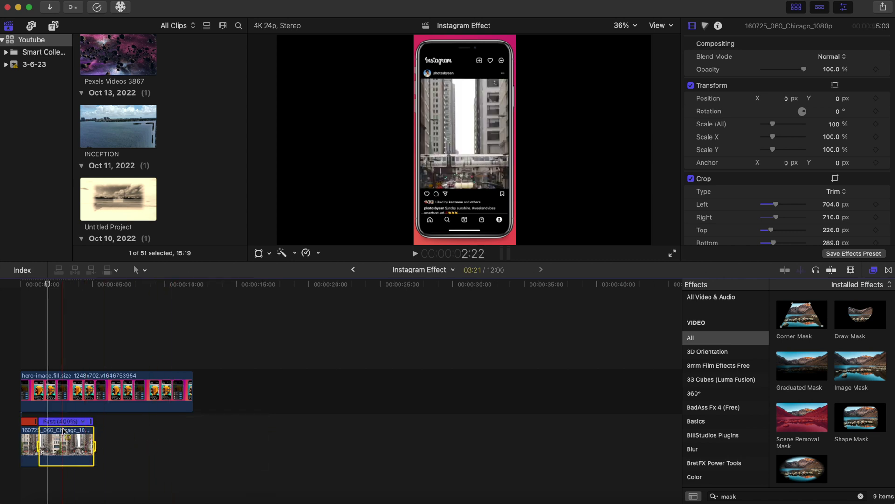
pyautogui.click(72, 423)
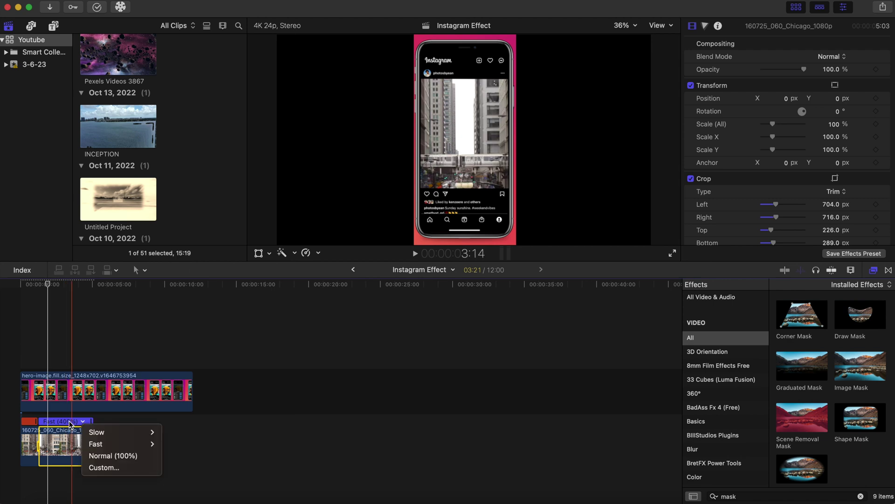
pyautogui.click(73, 423)
pyautogui.click(72, 423)
pyautogui.click(73, 423)
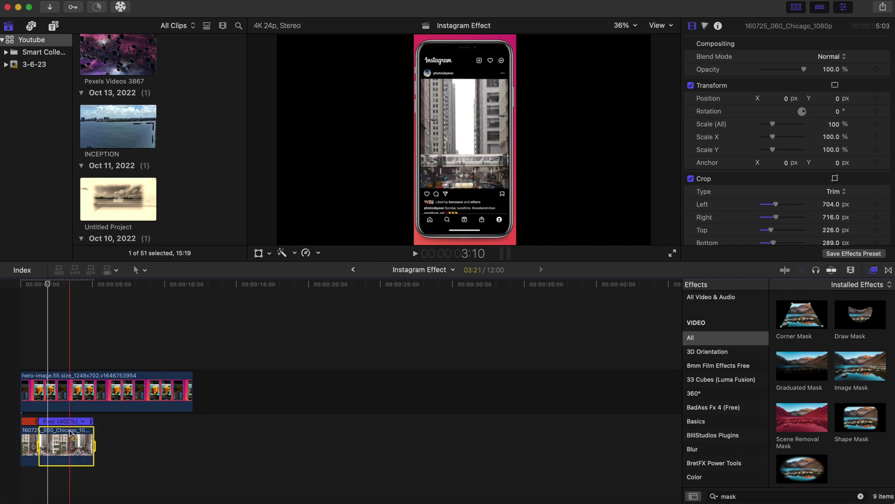
pyautogui.click(73, 423)
pyautogui.click(73, 423)
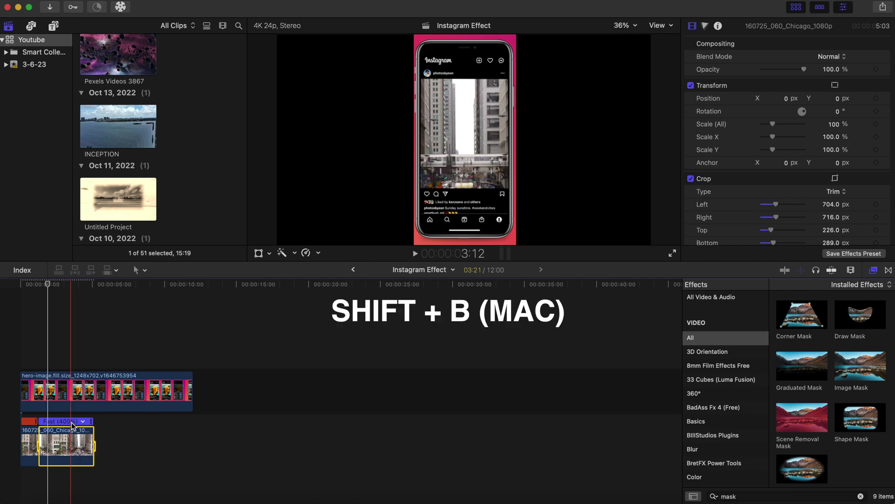
# Step: Split the 400% section at the playhead and set the later part to Normal (100%), starting it earlier
pyautogui.hotkey('shift', 'b')
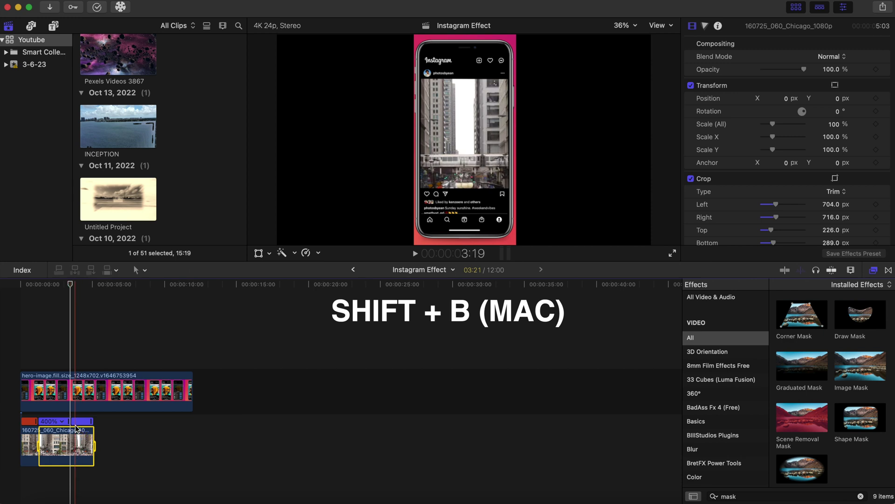
pyautogui.press('super+equal')
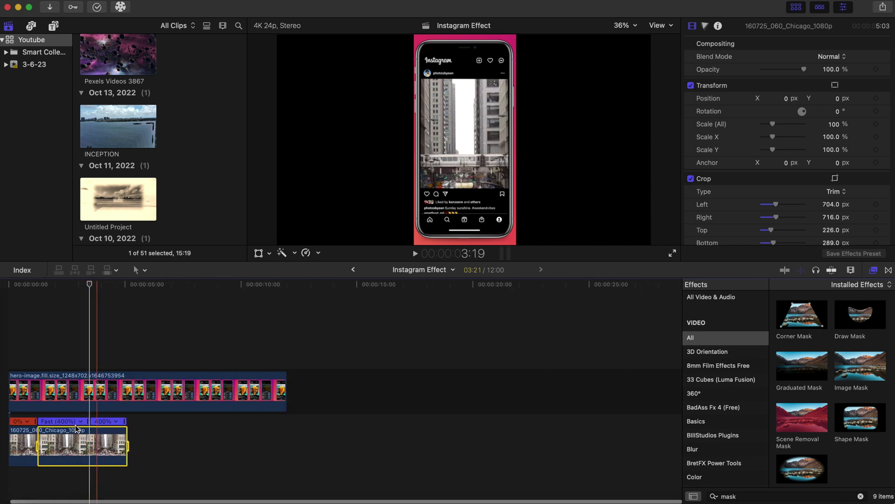
pyautogui.click(116, 421)
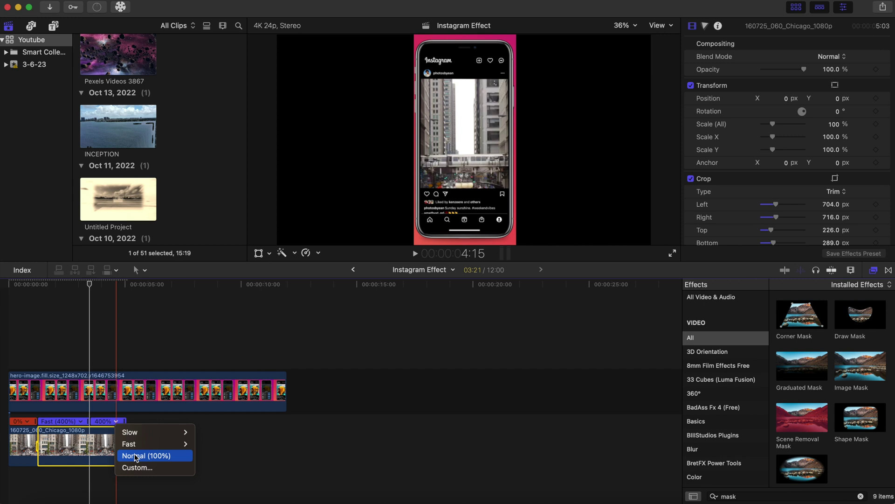
pyautogui.click(134, 453)
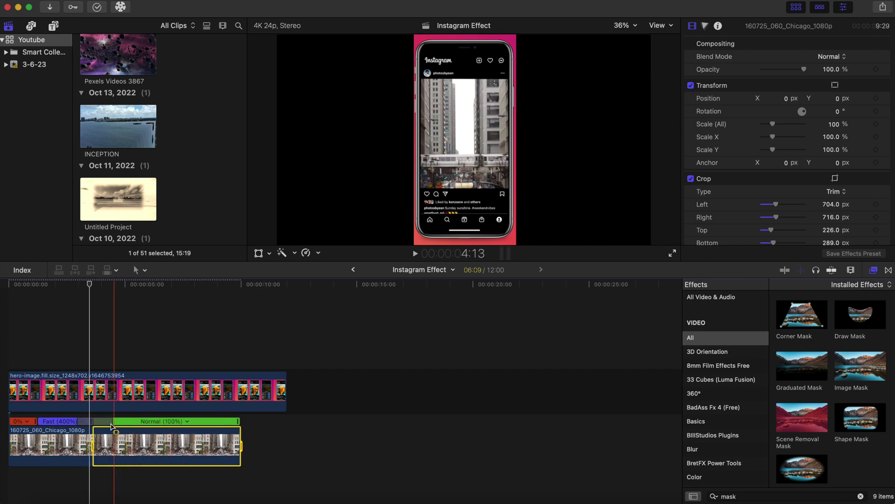
pyautogui.moveTo(107, 421)
pyautogui.mouseDown()
pyautogui.moveTo(70, 421)
pyautogui.moveTo(101, 424)
pyautogui.mouseUp()
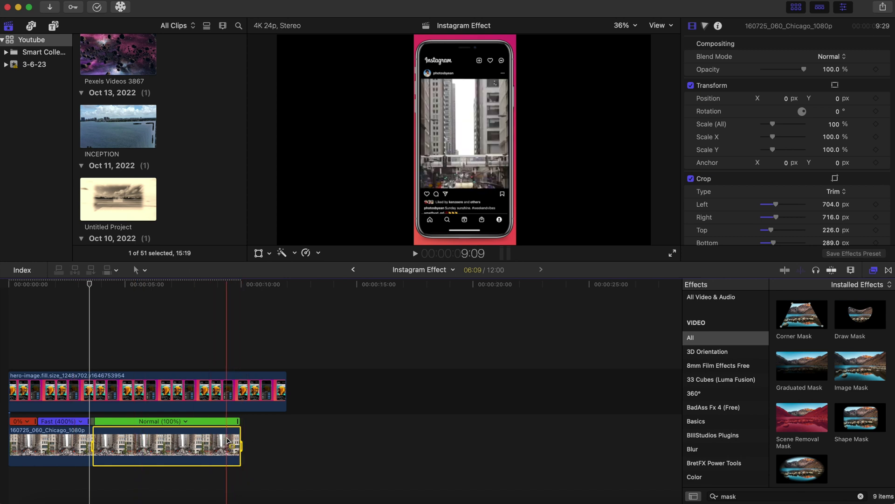
# Step: Trim the hero-image overlay to end with the Chicago clip at 10:04 and preview from the start
pyautogui.click(67, 456)
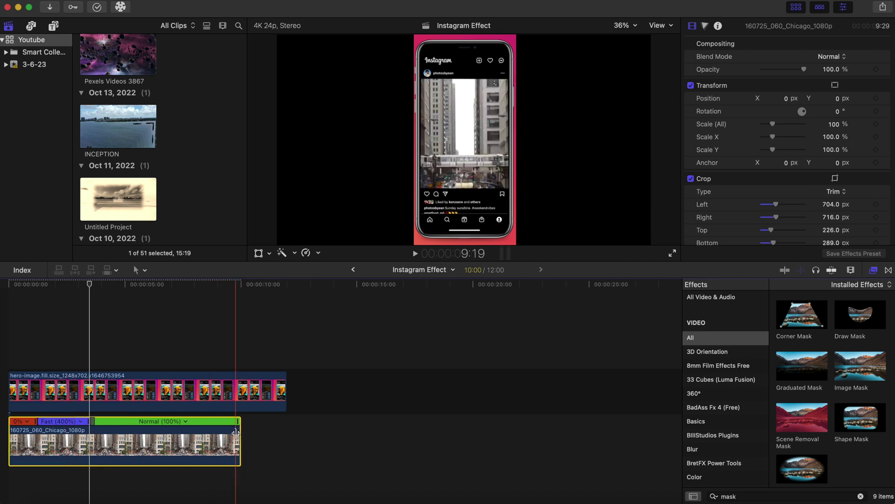
pyautogui.moveTo(238, 438); pyautogui.dragTo(273, 438)
pyautogui.moveTo(283, 404); pyautogui.dragTo(242, 406)
pyautogui.click(6, 336)
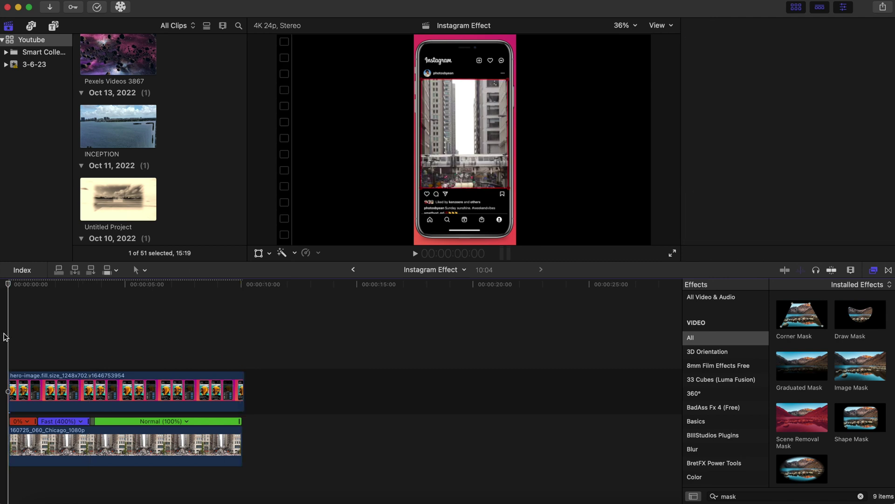
pyautogui.press('space')
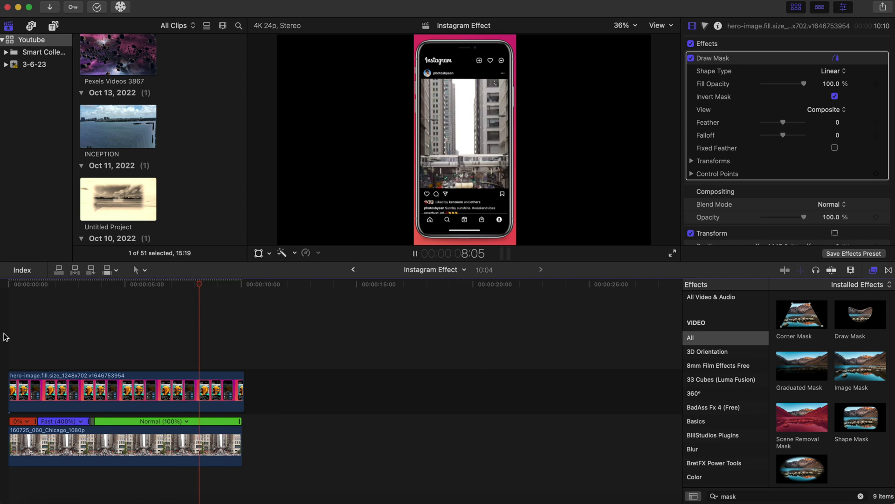
pyautogui.press('space')
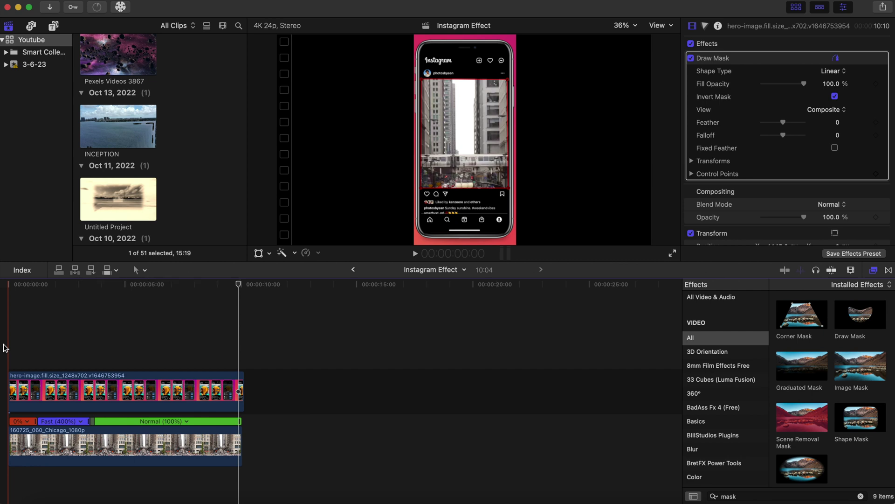
pyautogui.press('Home')
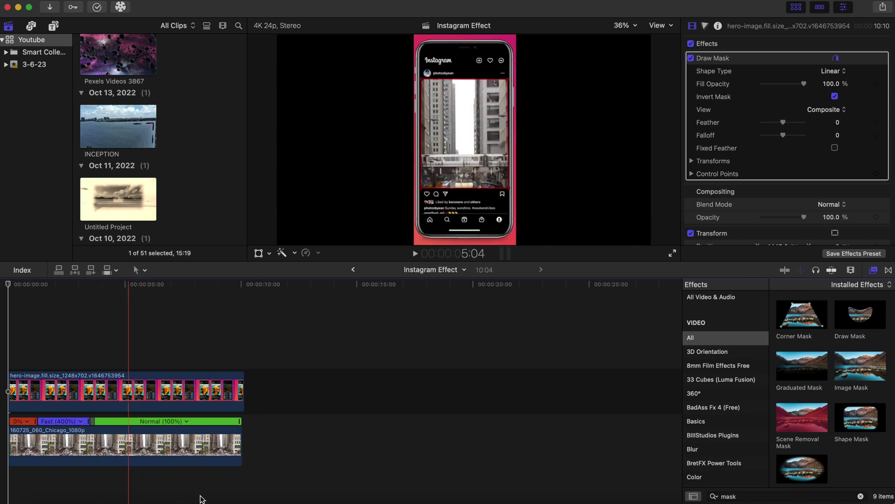
pyautogui.moveTo(212, 481); pyautogui.dragTo(129, 380)
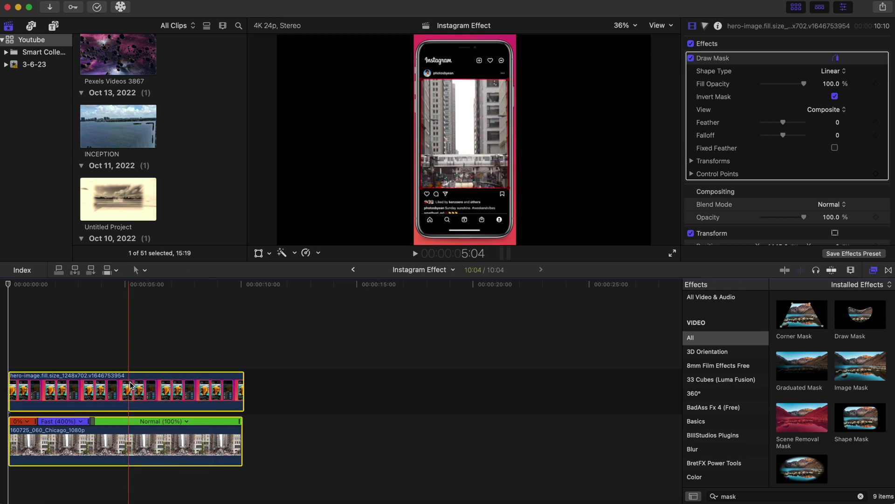
# Step: Turn the two selected clips into a new compound clip named 'IG Effect'
pyautogui.rightClick(131, 385)
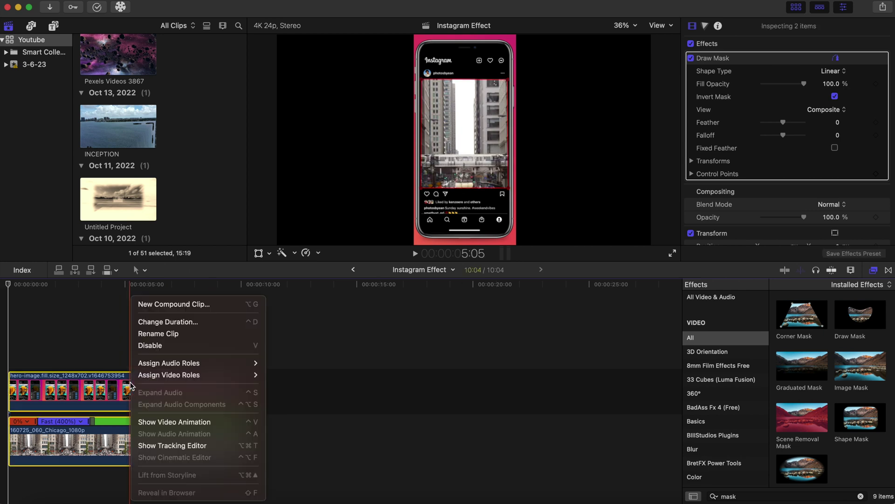
pyautogui.click(161, 305)
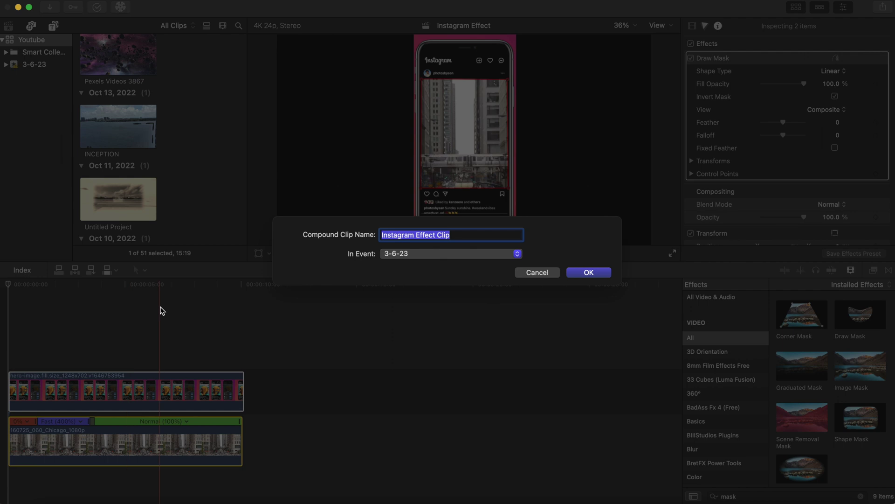
pyautogui.write('IG Effect')
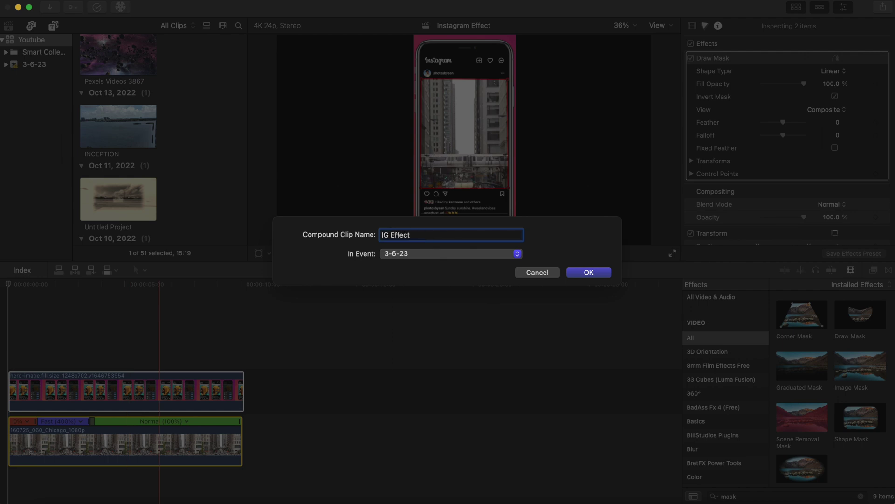
pyautogui.press('Return')
pyautogui.click(1, 355)
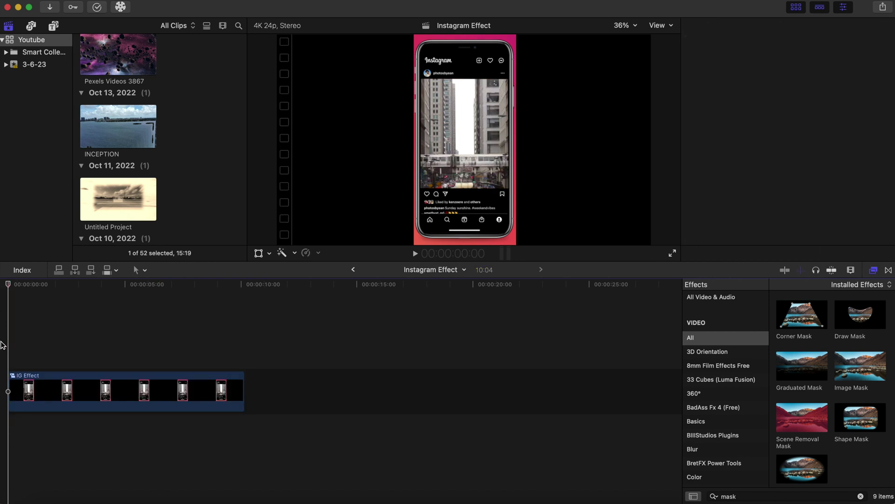
# Step: Show the IG Effect clip in the Inspector beside the BillStudios Plugins effects, then stop playback
pyautogui.press('super+4')
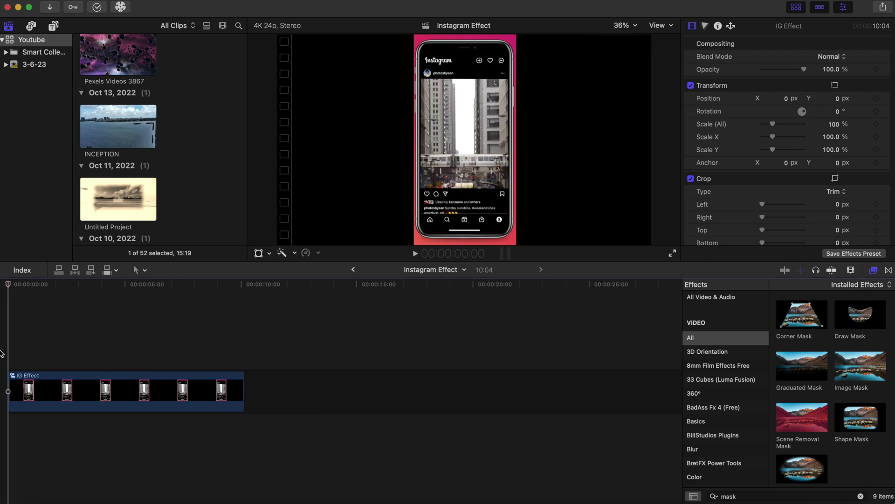
pyautogui.click(54, 31)
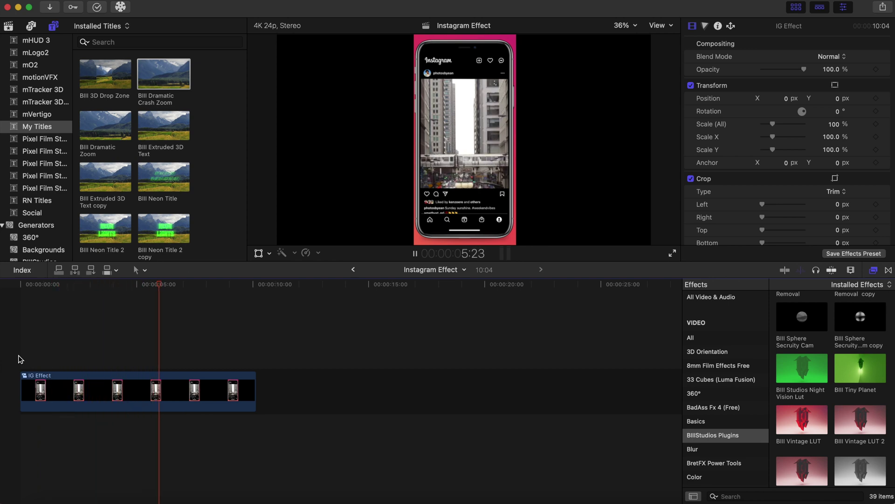
pyautogui.press('space')
# Step: Apply the BIll Tiny Planet effect to the IG Effect clip from the project start
pyautogui.click(20, 359)
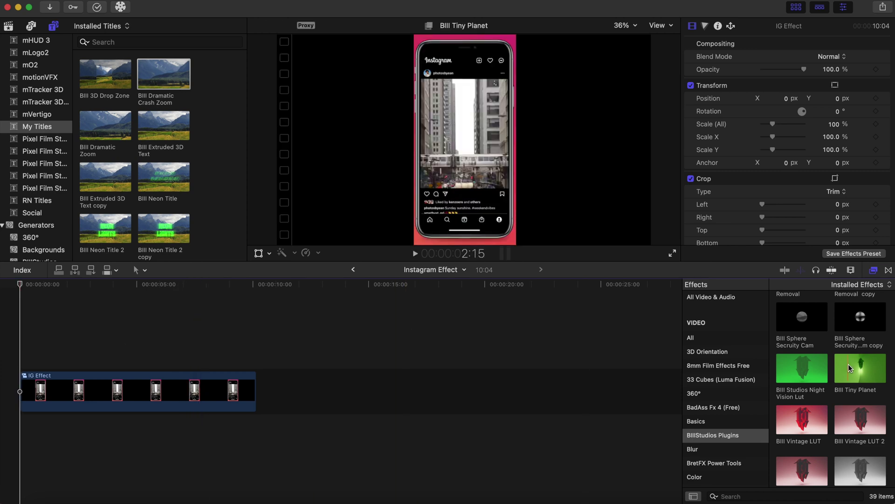
pyautogui.moveTo(847, 365)
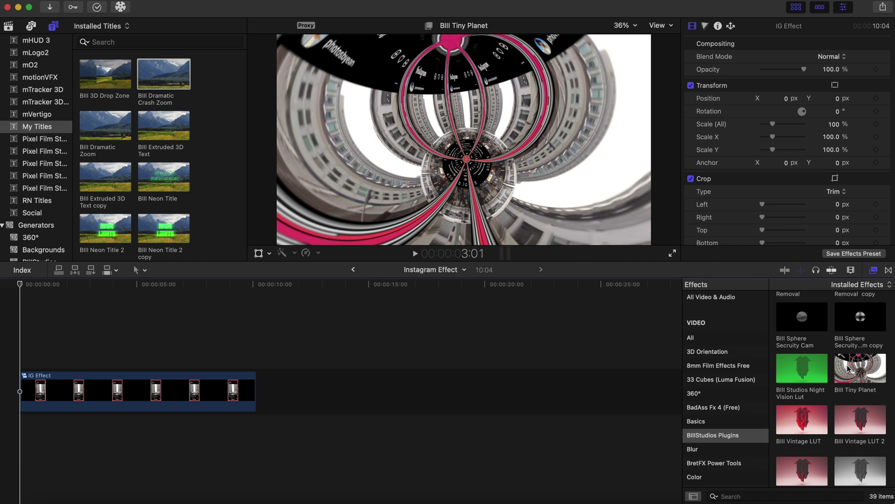
pyautogui.moveTo(850, 365); pyautogui.dragTo(147, 393)
# Step: Reselect the IG Effect clip at its start and move the playhead a couple of seconds in
pyautogui.click(19, 351)
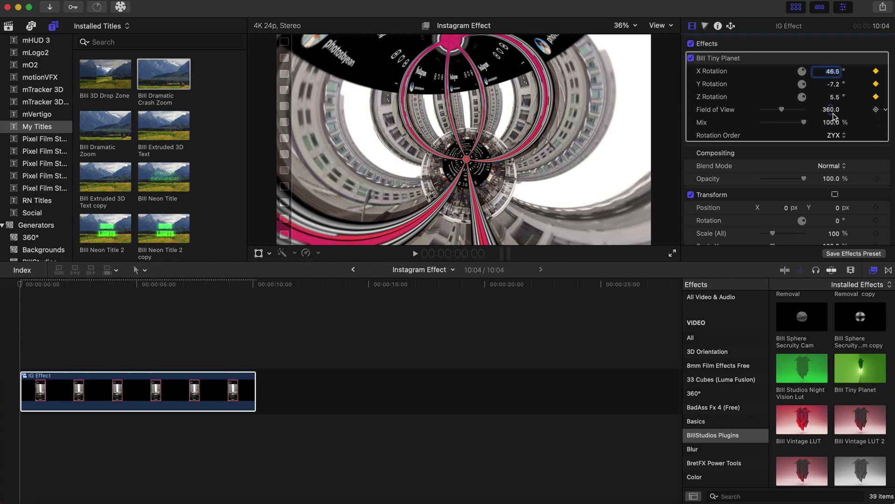
pyautogui.click(5, 288)
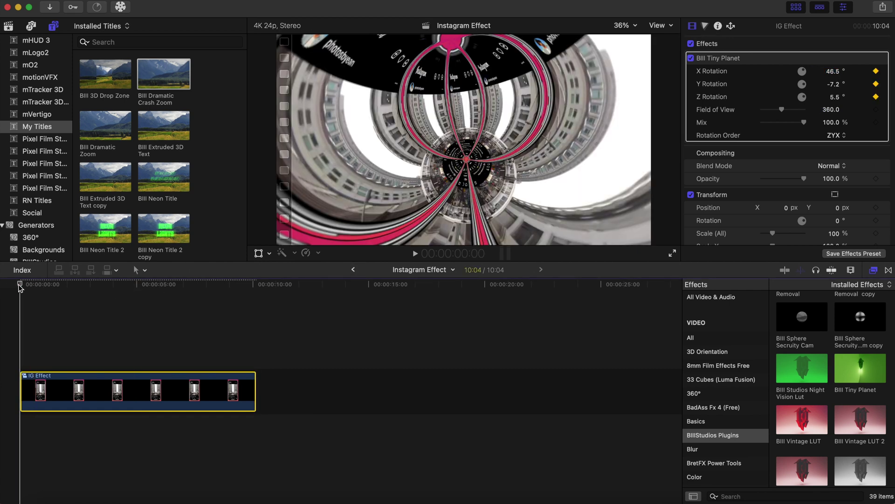
pyautogui.moveTo(20, 287); pyautogui.dragTo(76, 299)
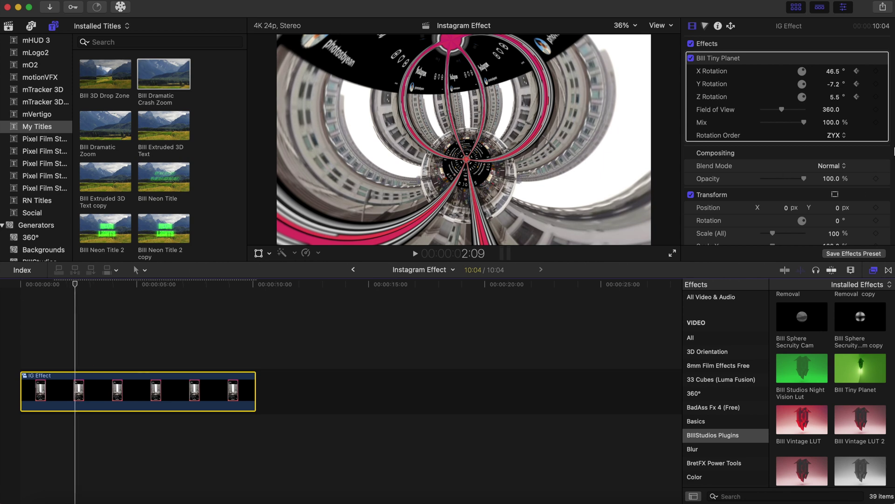
# Step: Keyframe a new X Rotation at 2:09 and preview the spinning Tiny Planet from the beginning
pyautogui.moveTo(832, 74); pyautogui.dragTo(833, 96)
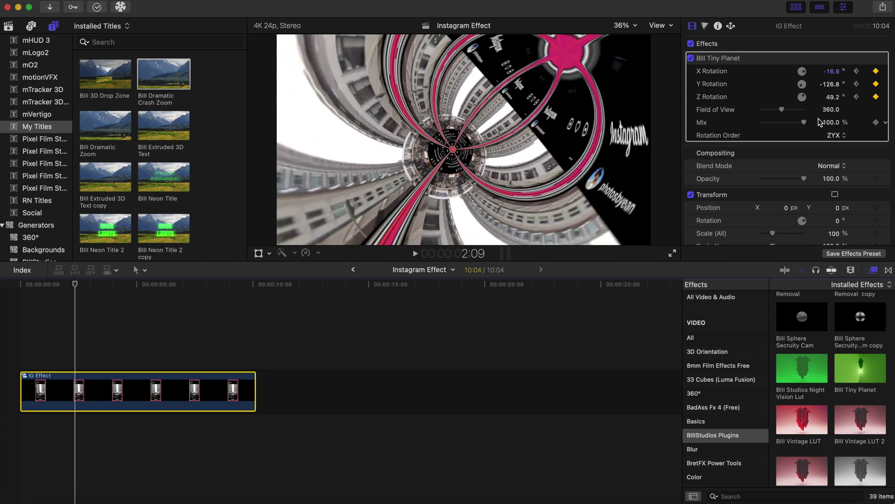
pyautogui.click(14, 332)
pyautogui.press('space')
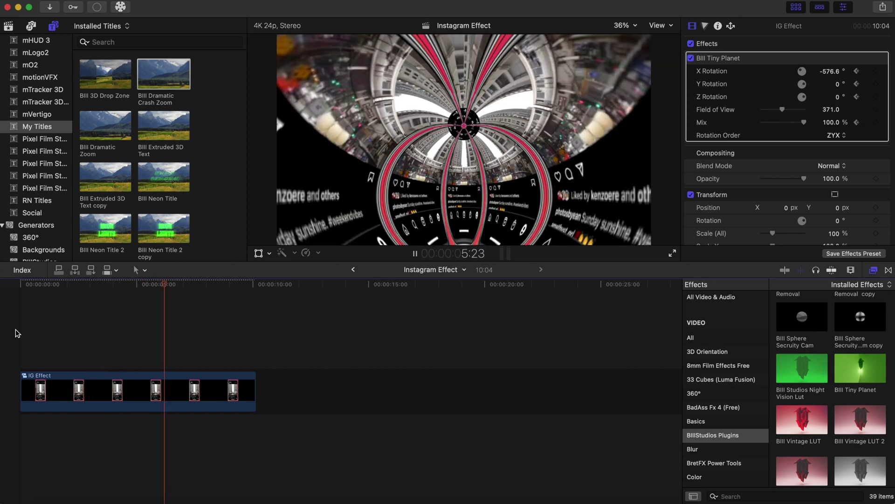
pyautogui.click(14, 330)
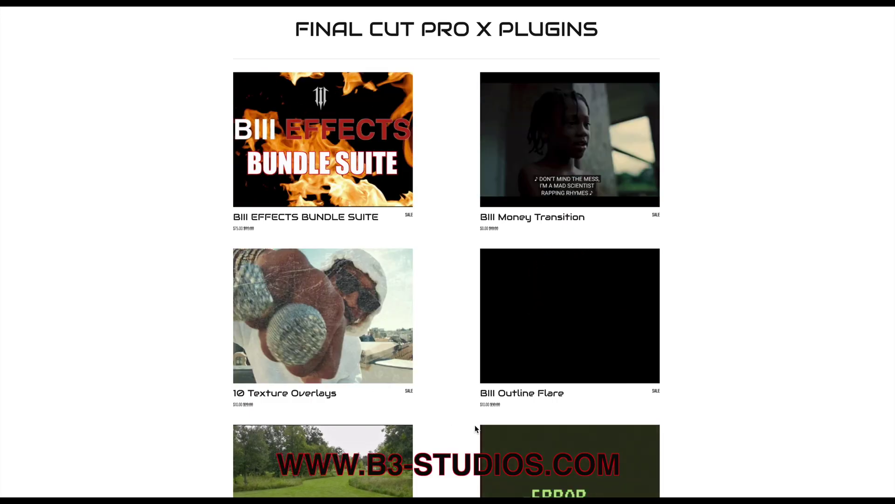
pyautogui.scroll(-3, 738, 376)
pyautogui.scroll(-3, 737, 376)
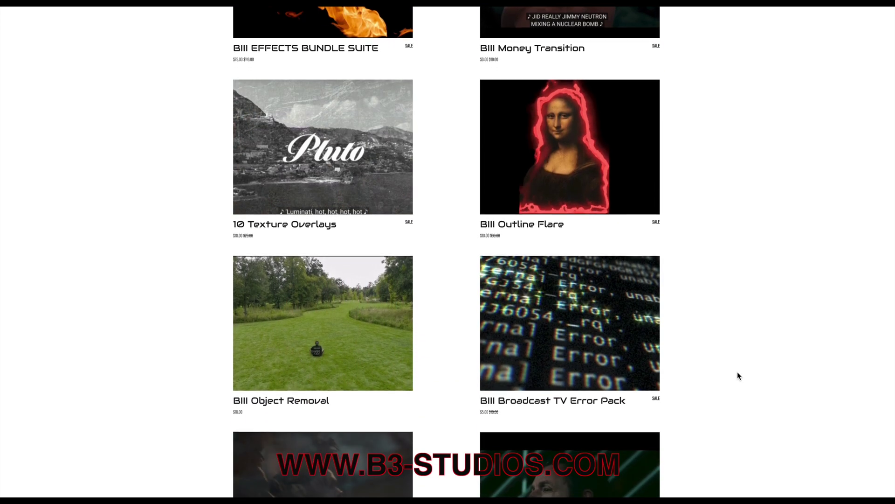